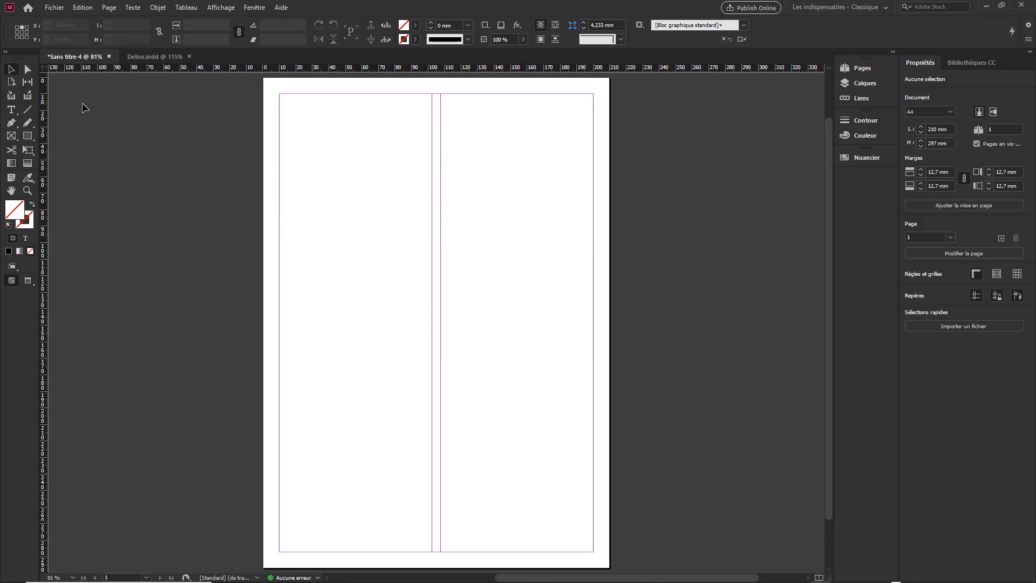
- Draw an elliptical frame about 91 by 79 mm in the first column and extend its left side to the page margin
left_click(18, 140)
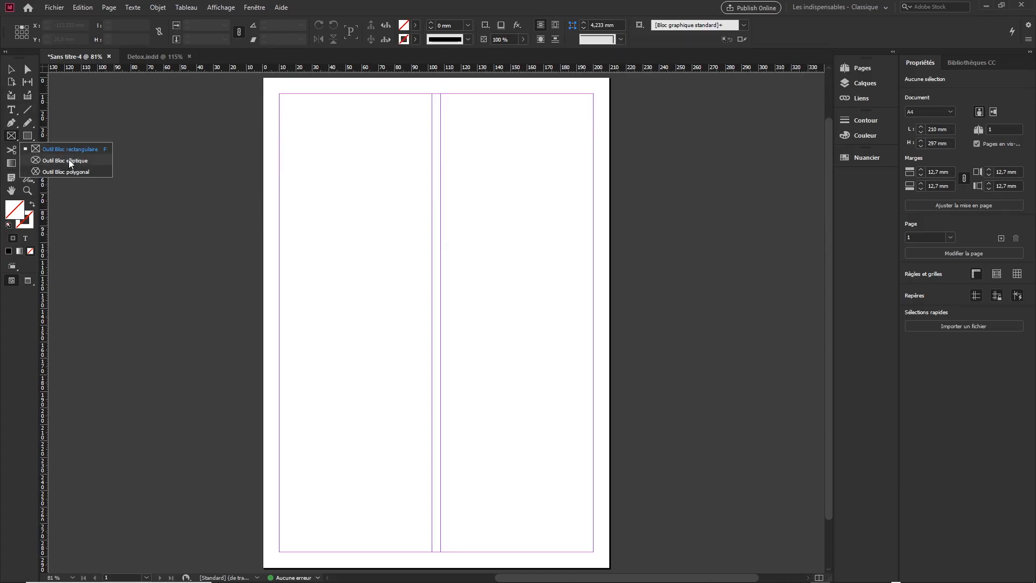
left_click(173, 167)
left_click_drag(281, 176, 431, 305)
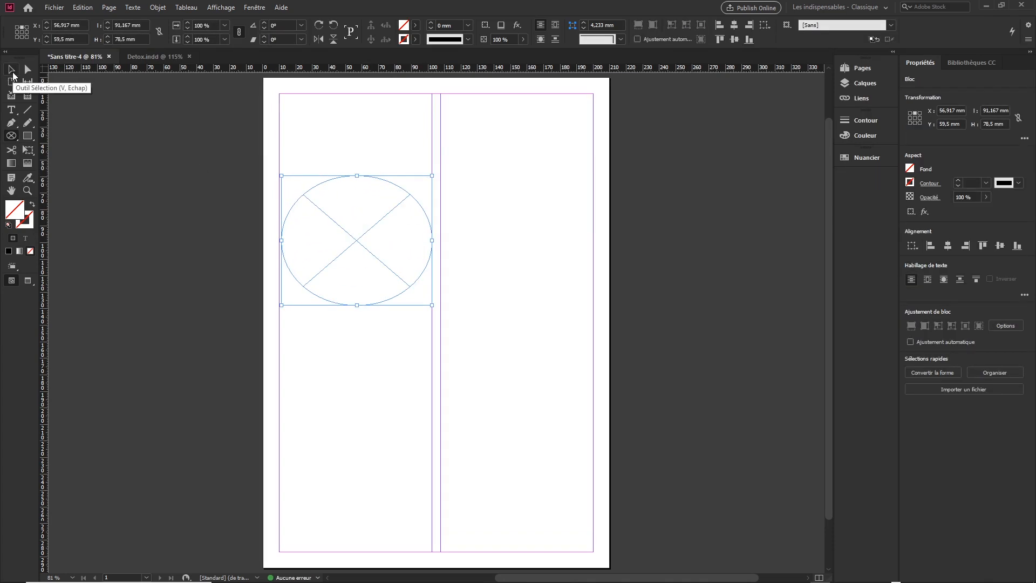
left_click(12, 70)
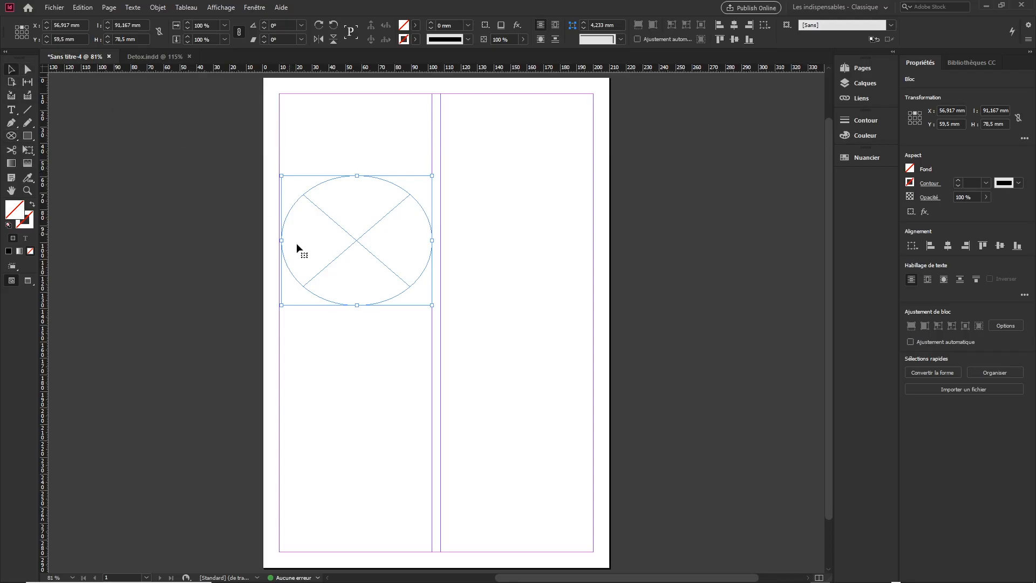
left_click_drag(280, 240, 279, 240)
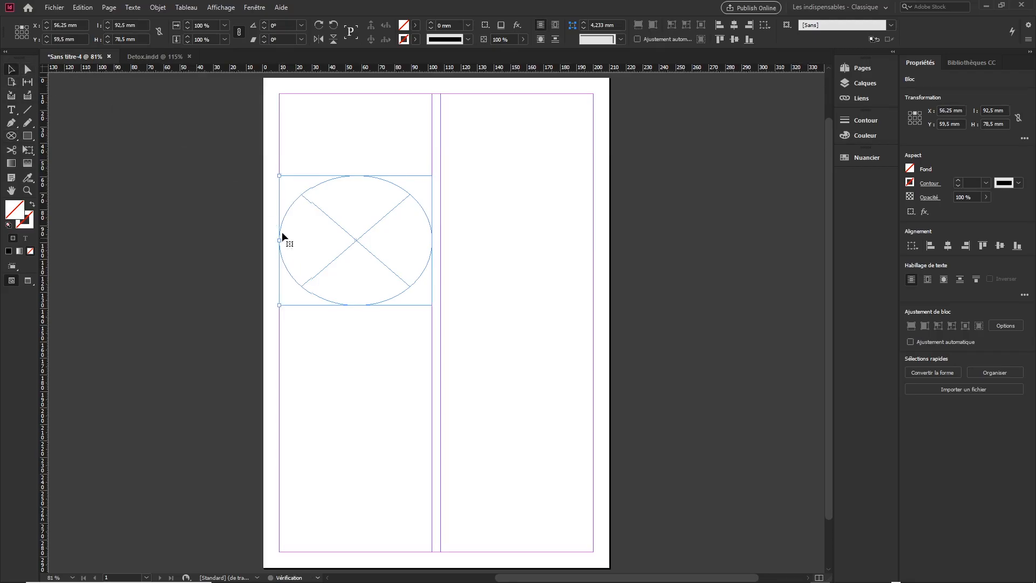
- Draw a polygonal frame about 54 by 43 mm across the column gutter near the top of the page
left_click(10, 138)
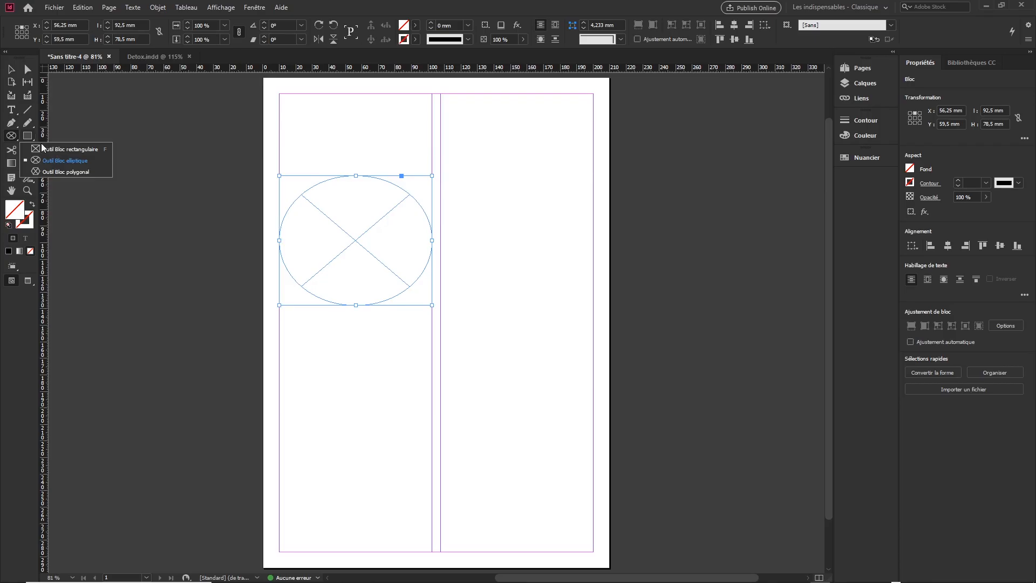
left_click(76, 172)
left_click_drag(397, 118, 487, 189)
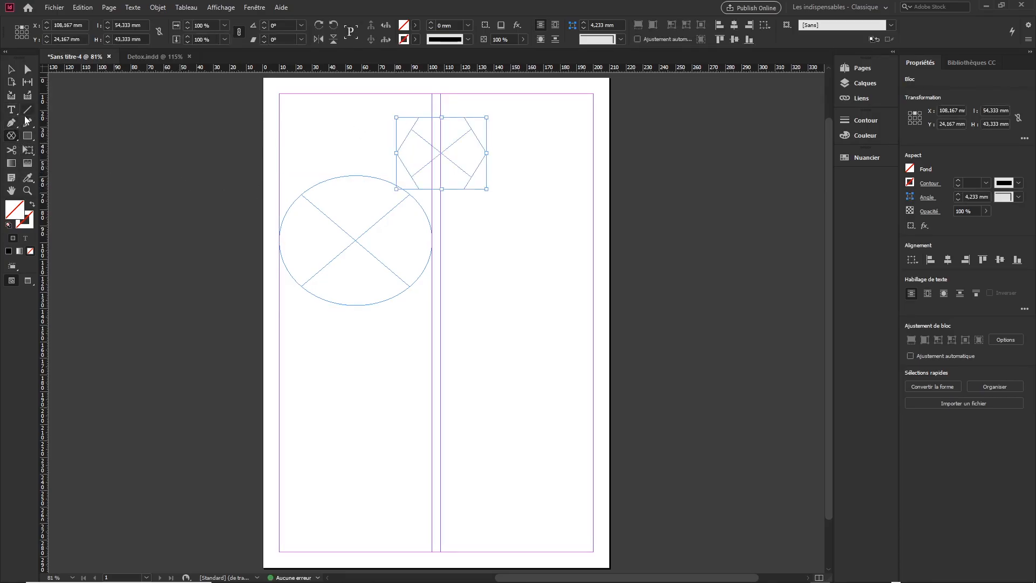
- Draw a rectangle shape about 85 by 65 mm across the gutter in the lower half of the page
left_click(29, 135)
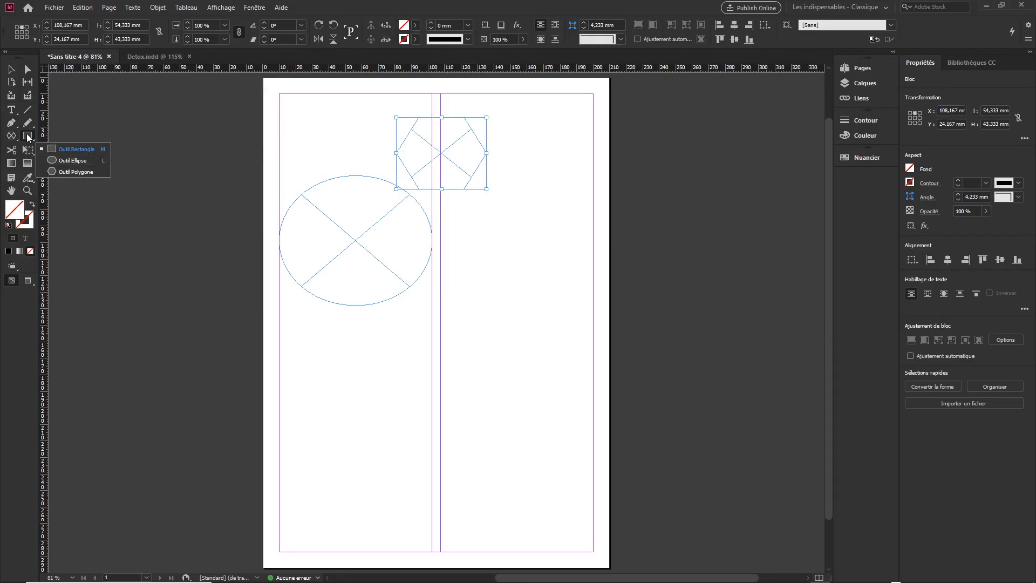
left_click(78, 149)
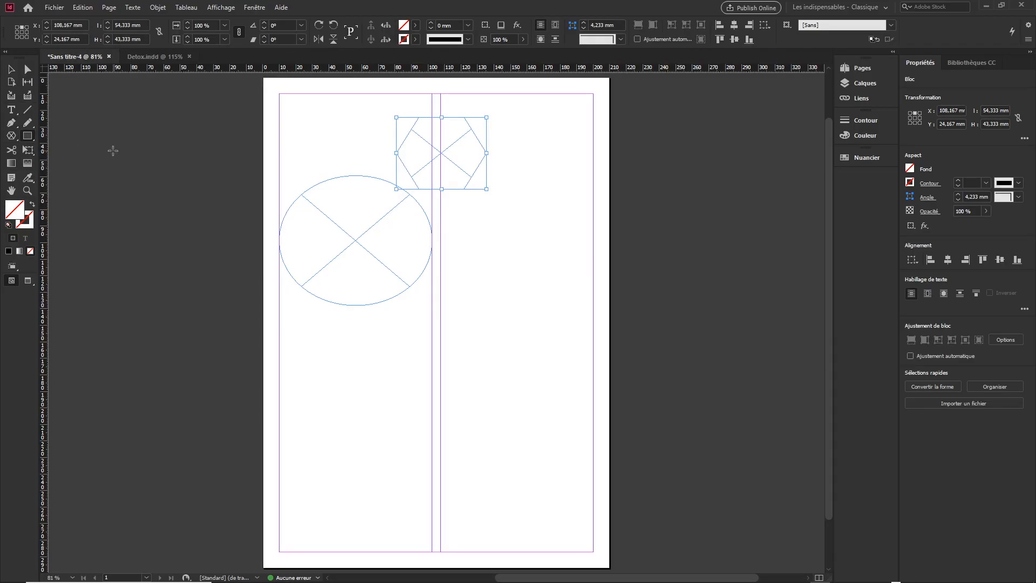
left_click_drag(387, 334, 527, 441)
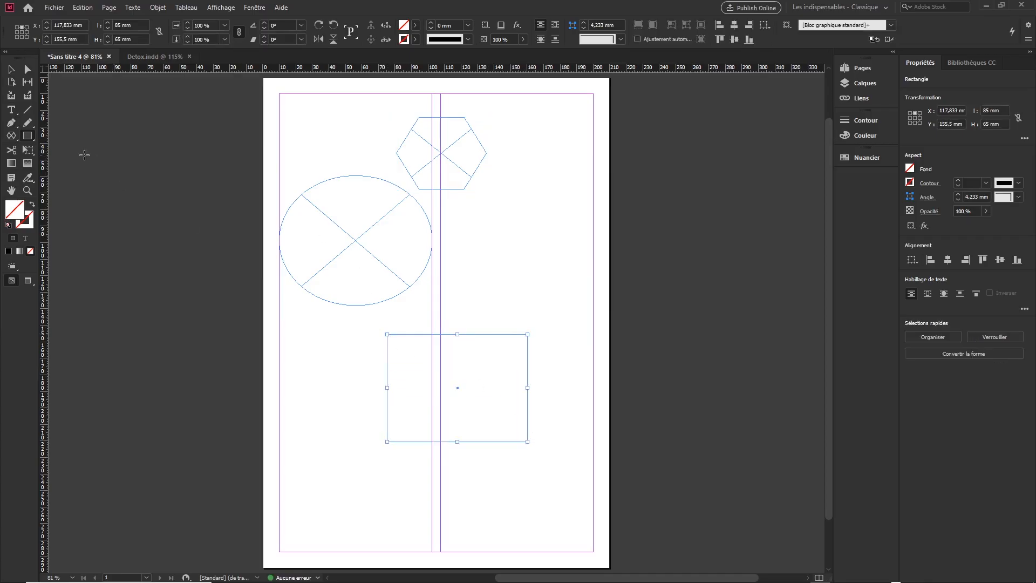
left_click(28, 138)
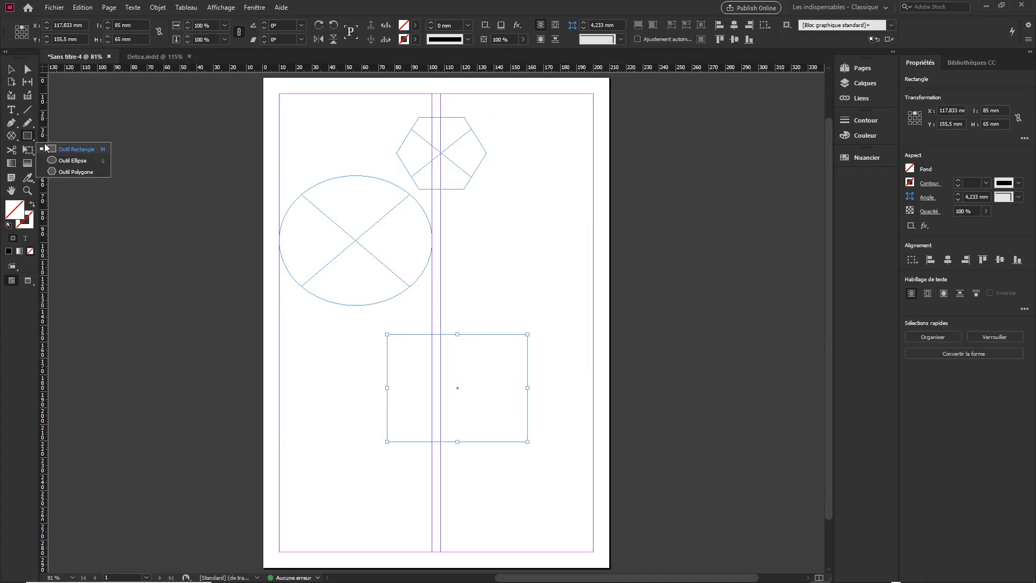
left_click(30, 138)
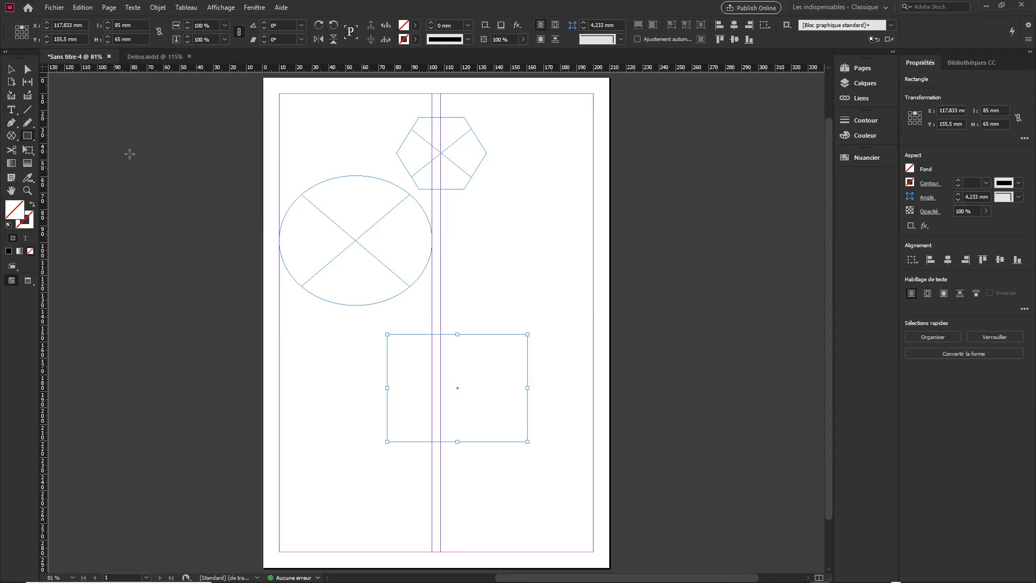
- Set the Pencil tool's fidelity tolerance to 1 pixel in its preferences
left_click(12, 70)
left_click_drag(31, 121, 89, 140)
double_click(29, 126)
left_click_drag(455, 210, 117, 101)
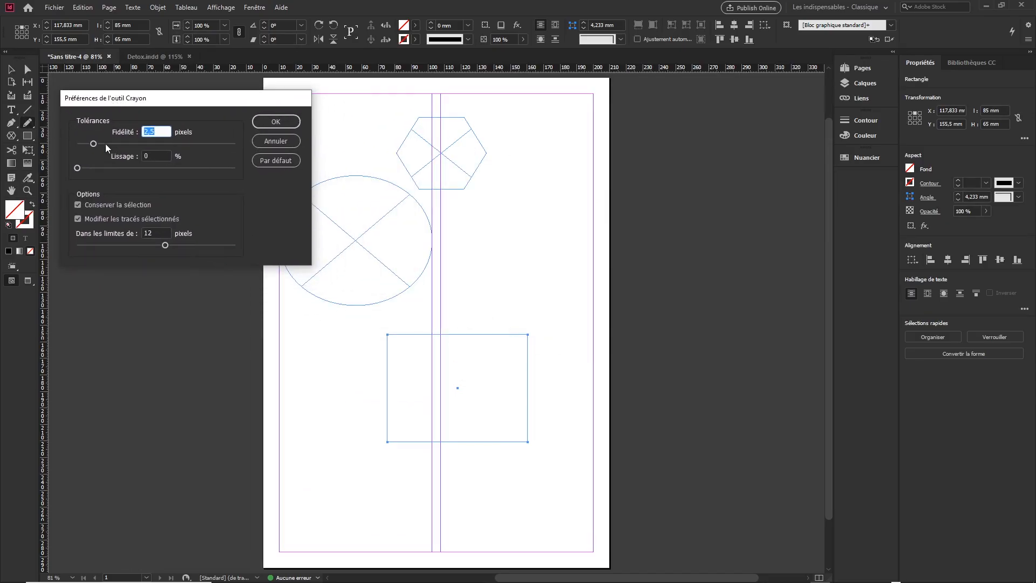
left_click_drag(94, 144, 78, 144)
left_click(276, 122)
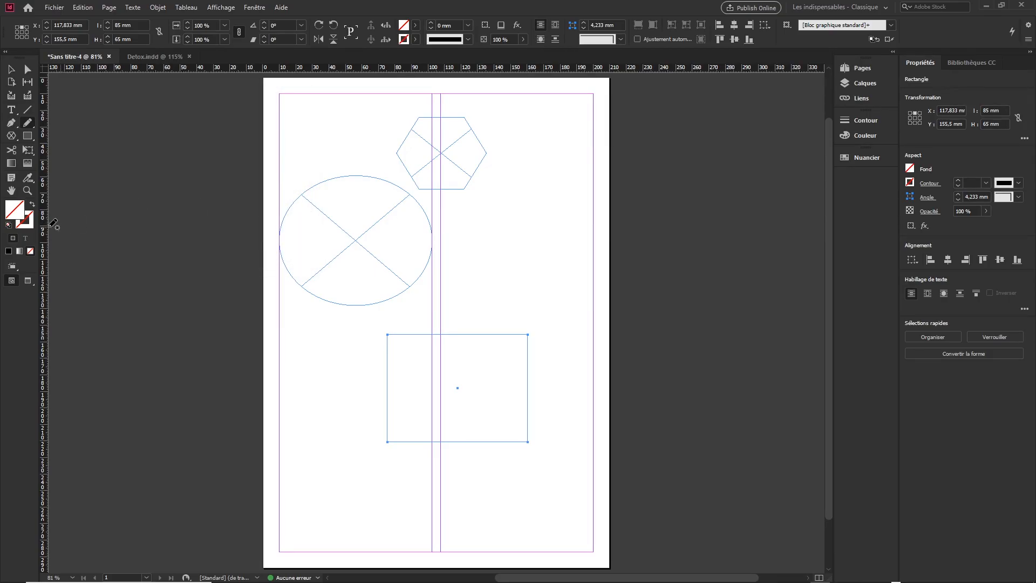
- Draw a wavy freehand path about 41 by 96 mm down the second column with the Pencil tool
mouse_move(482, 234)
left_mouse_down()
mouse_move(461, 240)
mouse_move(497, 316)
mouse_move(506, 451)
left_mouse_up()
mouse_move(497, 193)
left_mouse_down()
mouse_move(516, 198)
mouse_move(539, 242)
mouse_move(561, 351)
left_mouse_up()
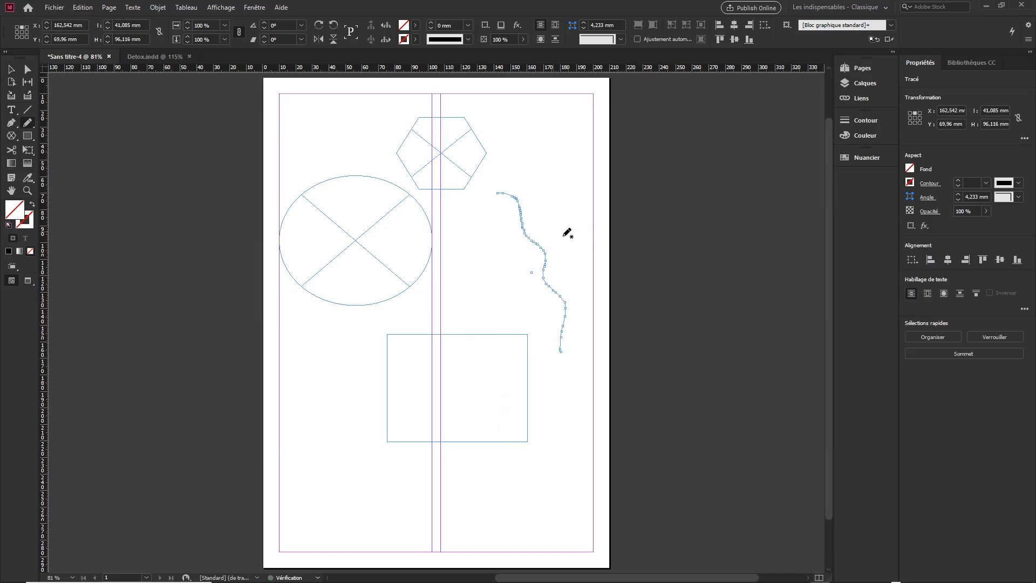
scroll(588, 236, "up", 5)
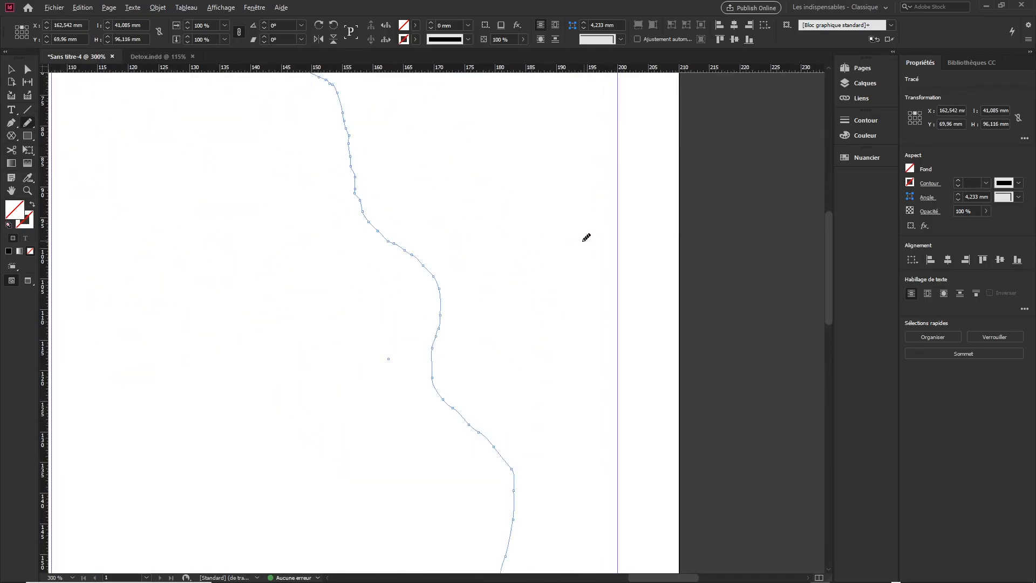
scroll(447, 237, "up", 3)
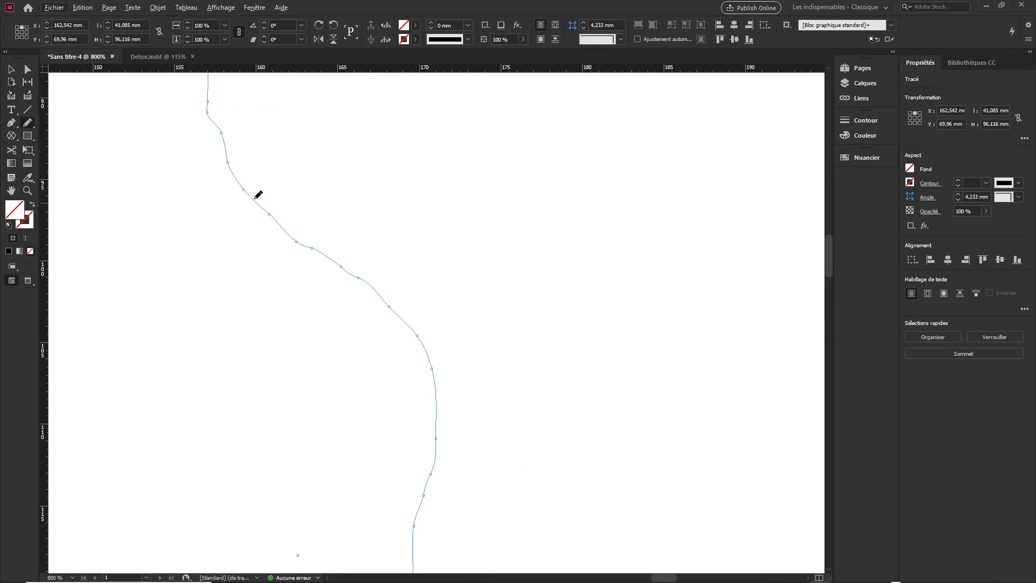
- Increase the fidelity tolerance and the smoothing in the Pencil tool's preferences
double_click(27, 124)
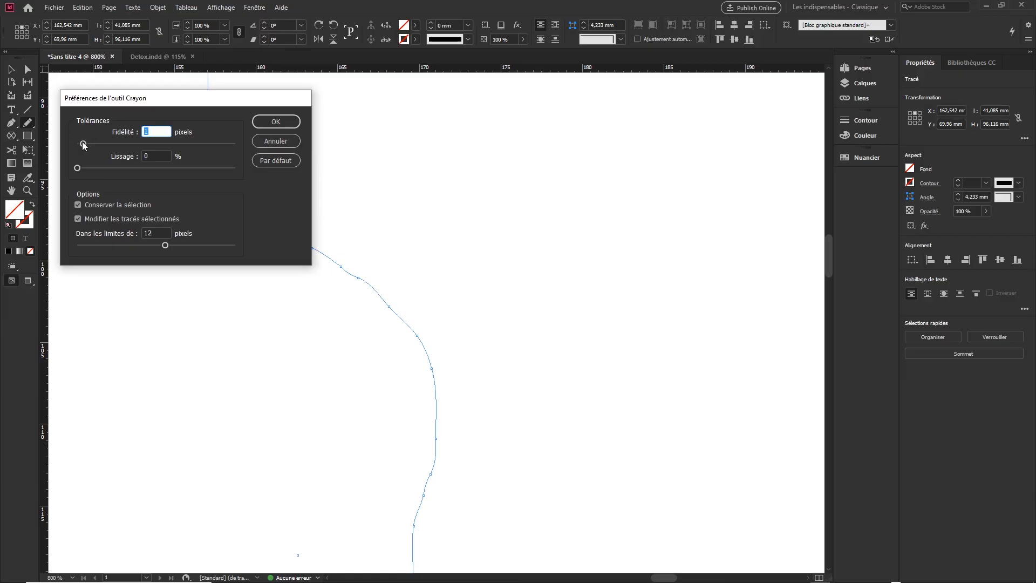
left_click_drag(83, 143, 128, 145)
left_click_drag(79, 169, 102, 168)
left_click_drag(179, 171, 201, 172)
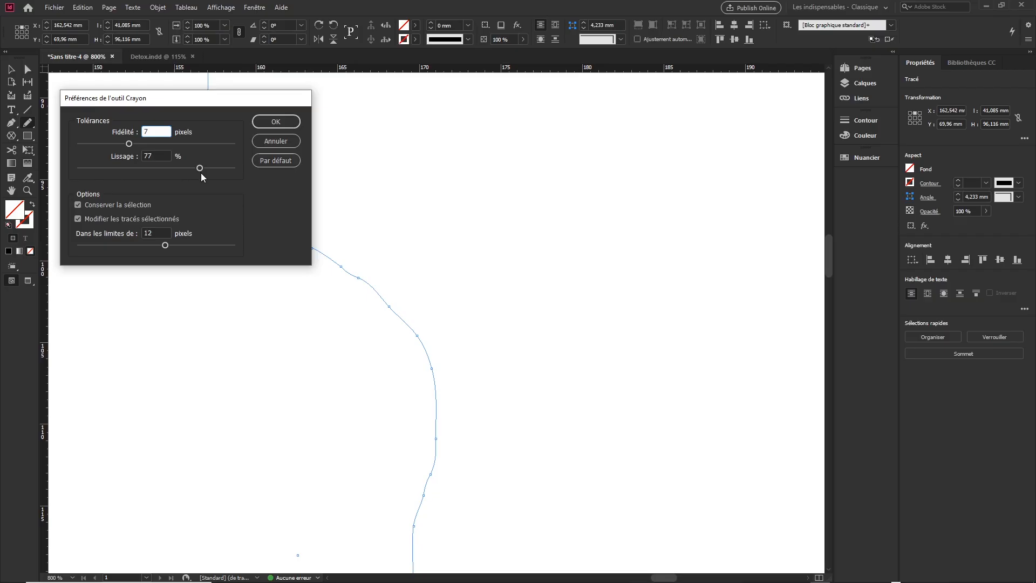
left_click(276, 121)
- Draw two freehand curves, about 18 by 24 mm and 8 by 14 mm, on either side of the first wavy path
mouse_move(269, 96)
left_mouse_down()
mouse_move(286, 157)
mouse_move(375, 195)
mouse_move(394, 264)
mouse_move(475, 312)
mouse_move(502, 423)
mouse_move(559, 480)
left_mouse_up()
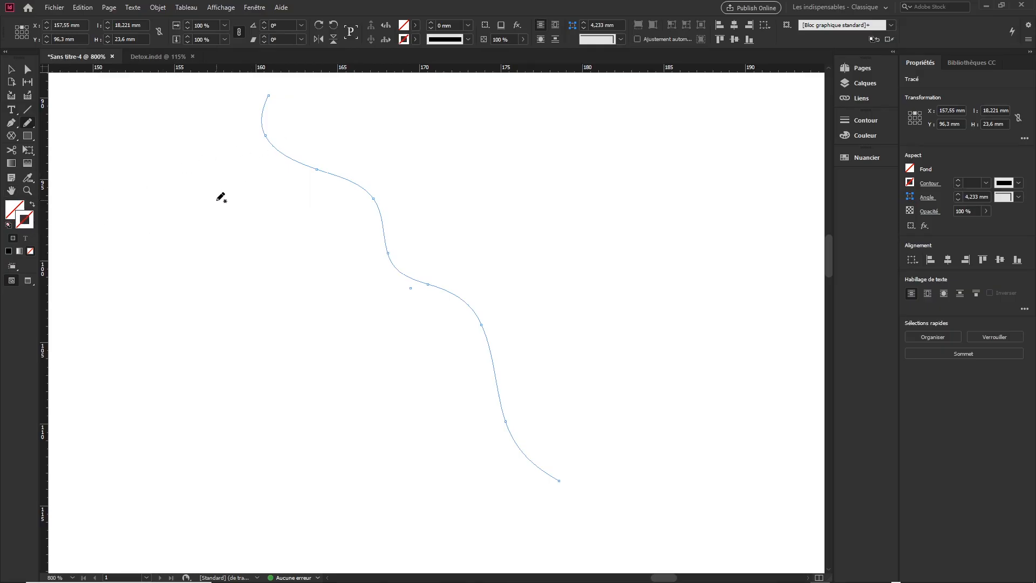
mouse_move(179, 166)
left_mouse_down()
mouse_move(246, 224)
mouse_move(300, 386)
left_mouse_up()
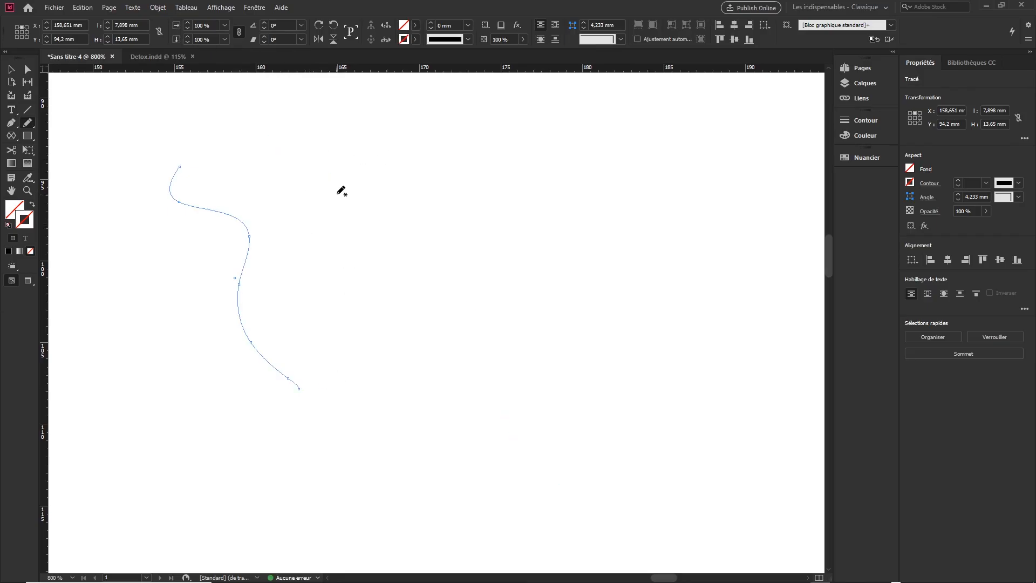
- Select the three freehand paths together and apply the default fill and stroke to them
left_click(10, 69)
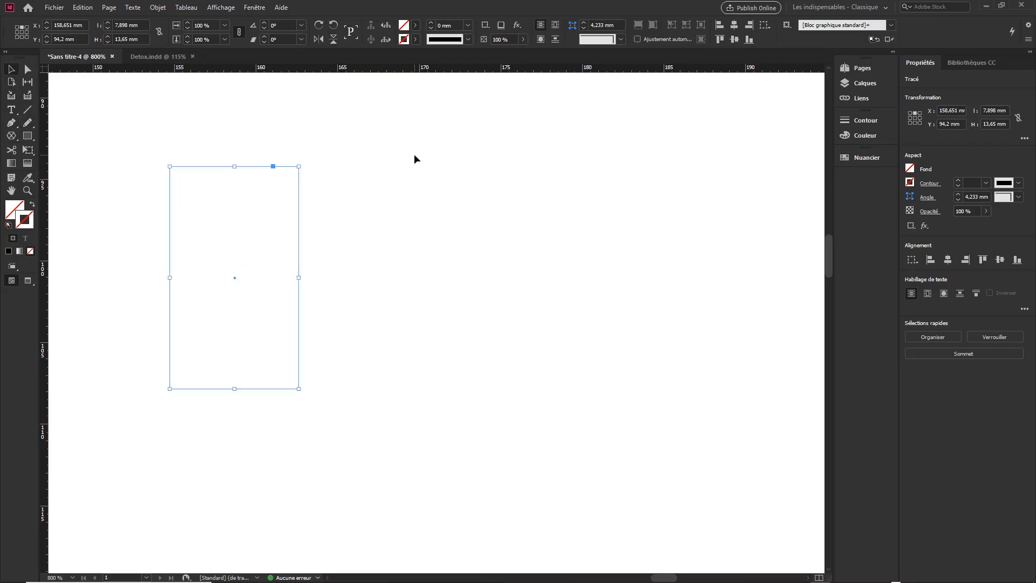
left_click_drag(415, 155, 124, 314)
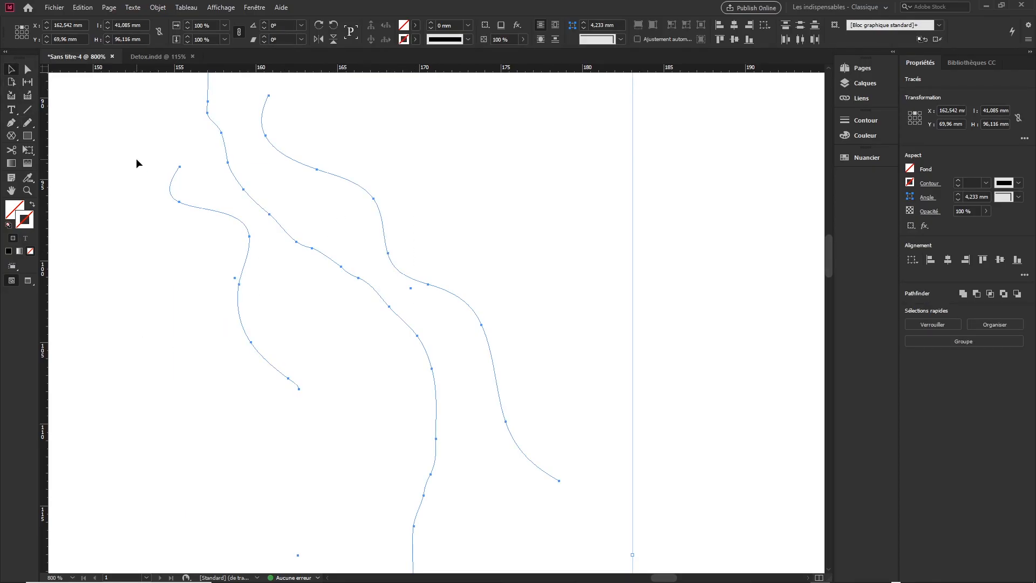
left_click(11, 136)
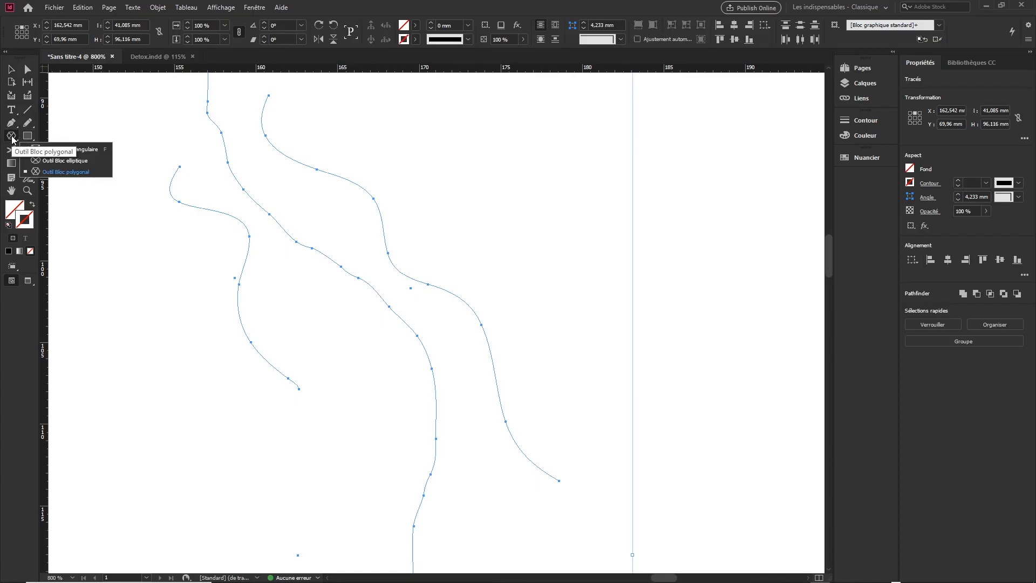
left_click(9, 138)
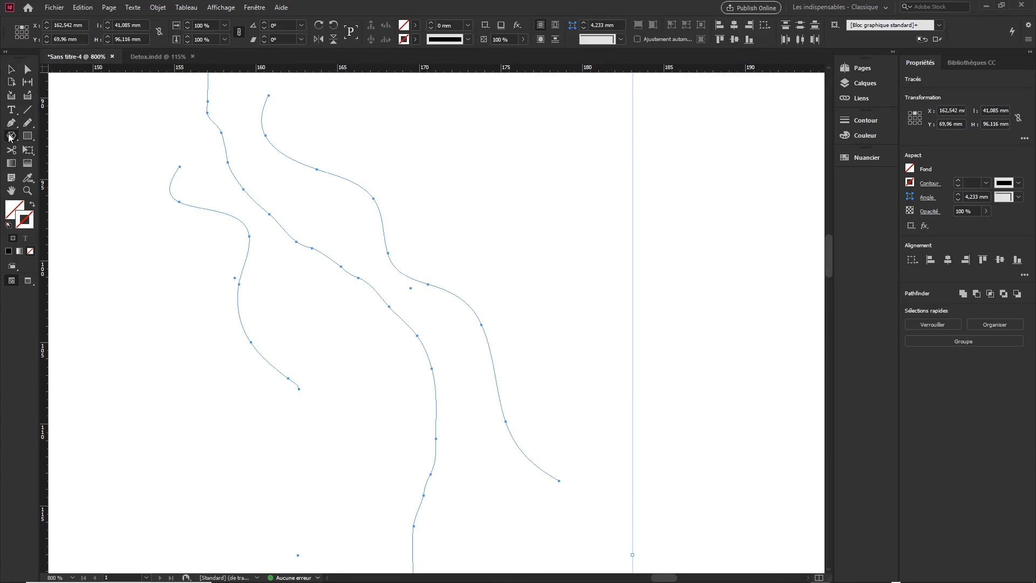
left_click(8, 225)
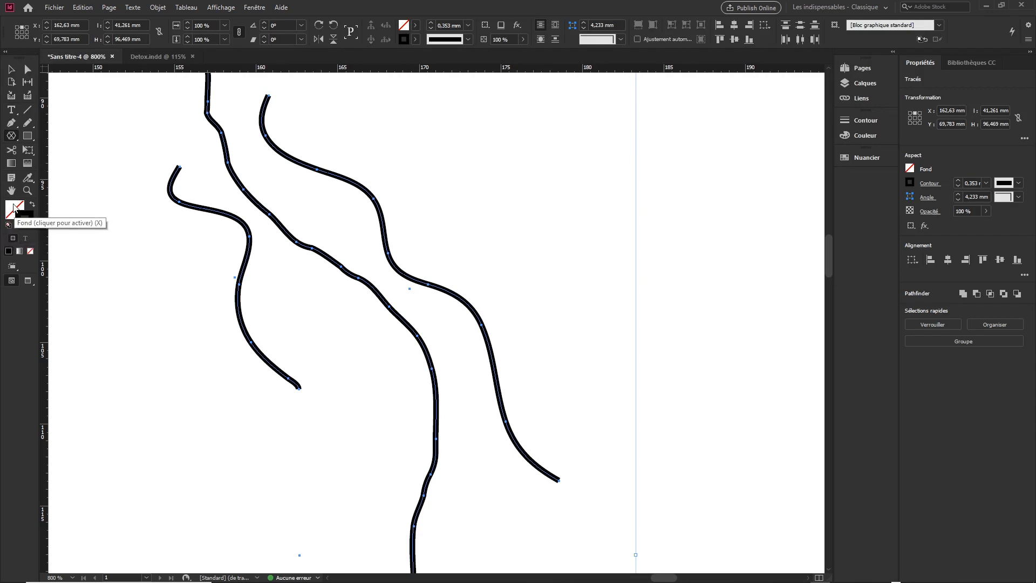
left_click(31, 217)
- Delete the three freehand paths in the second column
scroll(241, 252, "down", 5)
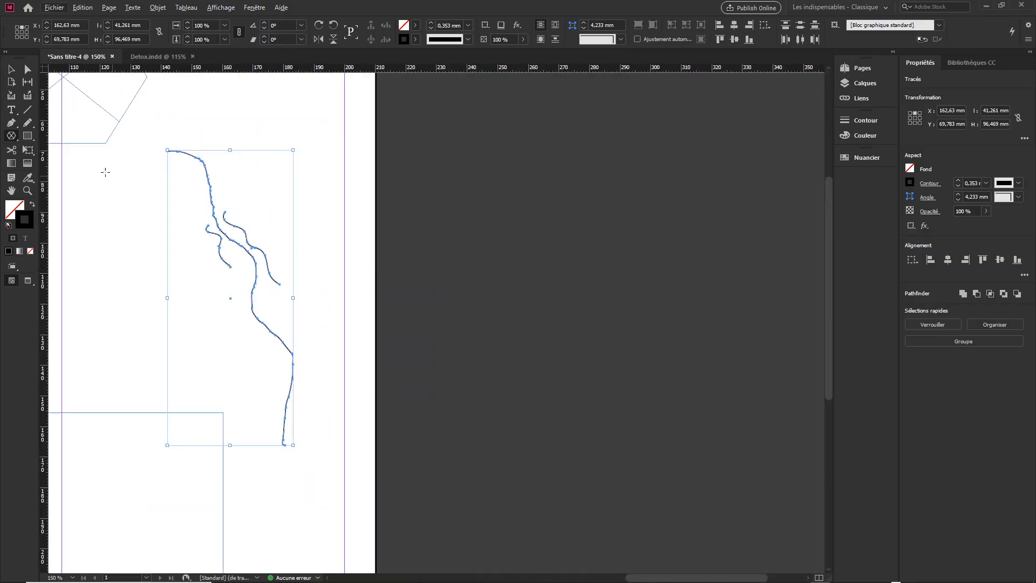
key("v")
left_click_drag(147, 132, 359, 313)
key("Delete")
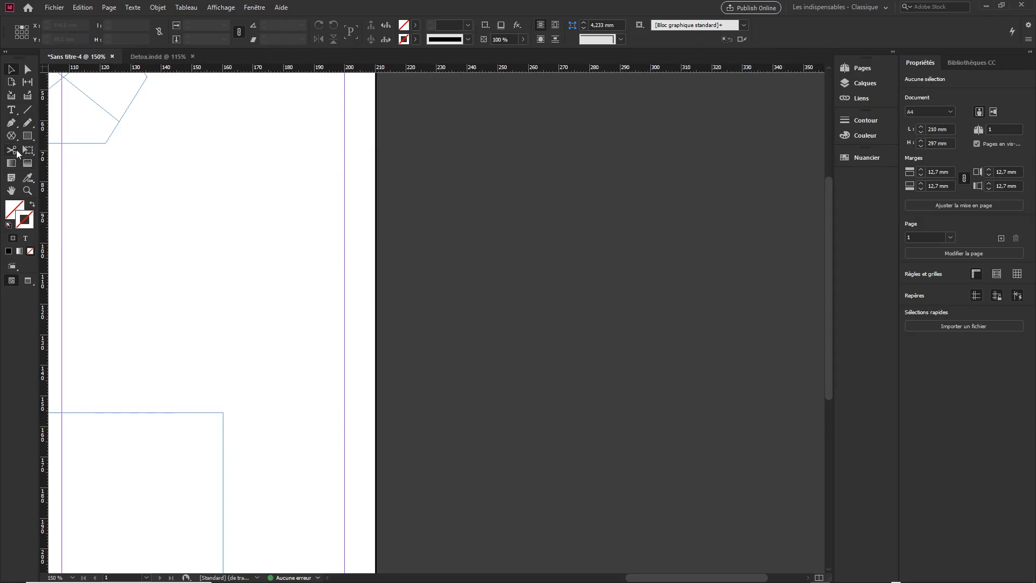
- Draw a rectangular frame about 48 by 41 mm and move it against the second column's left guide, below the hexagon
right_click(11, 135)
left_click(46, 151)
left_click_drag(165, 178, 312, 305)
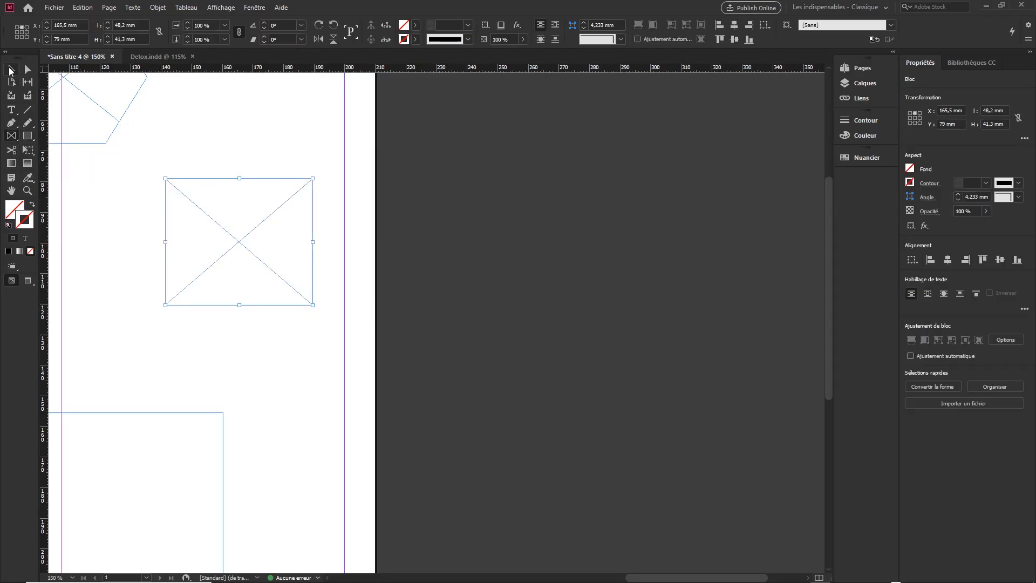
left_click(11, 69)
left_click(218, 136)
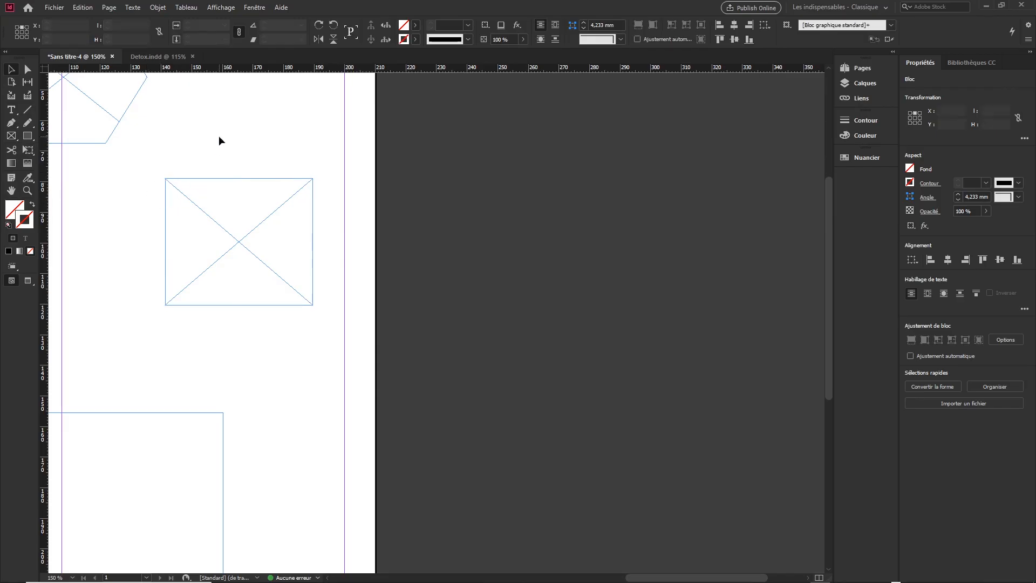
left_click_drag(232, 208, 128, 214)
left_click_drag(174, 181, 360, 245)
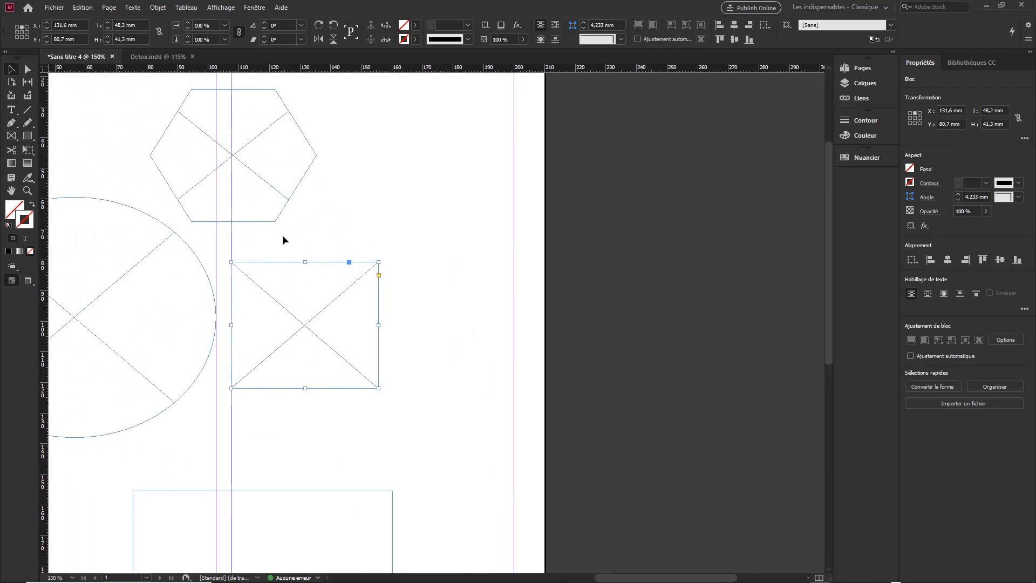
- Draw a looping freehand path about 56 by 129 mm in the second column with the Pencil tool and give it the default fill and stroke
left_click(29, 123)
right_click(28, 121)
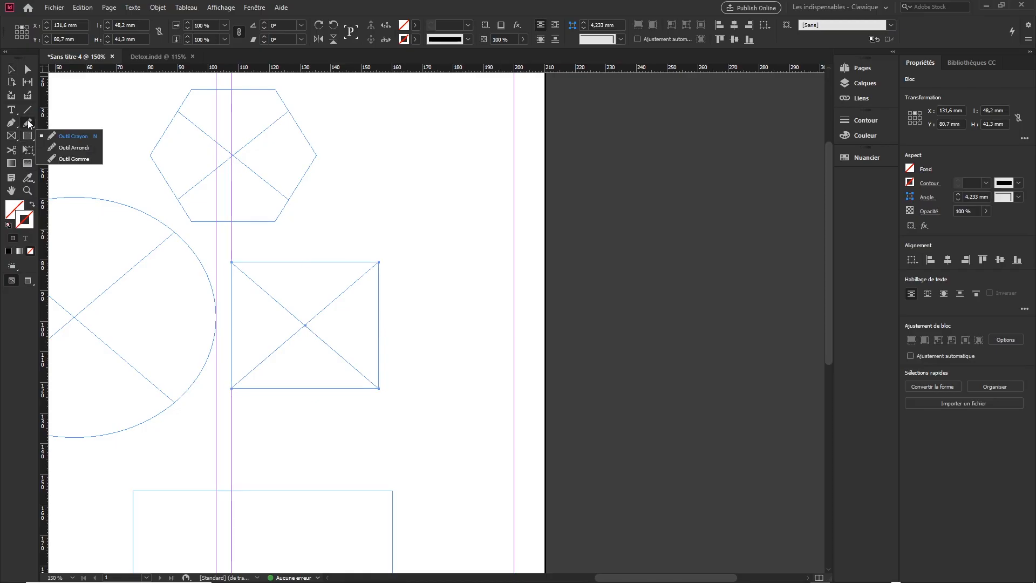
left_click(85, 137)
mouse_move(367, 135)
left_mouse_down()
mouse_move(379, 193)
mouse_move(412, 170)
mouse_move(372, 209)
mouse_move(430, 245)
mouse_move(440, 223)
mouse_move(399, 256)
mouse_move(478, 315)
mouse_move(466, 283)
mouse_move(410, 362)
mouse_move(508, 417)
mouse_move(434, 385)
mouse_move(439, 508)
mouse_move(487, 527)
left_mouse_up()
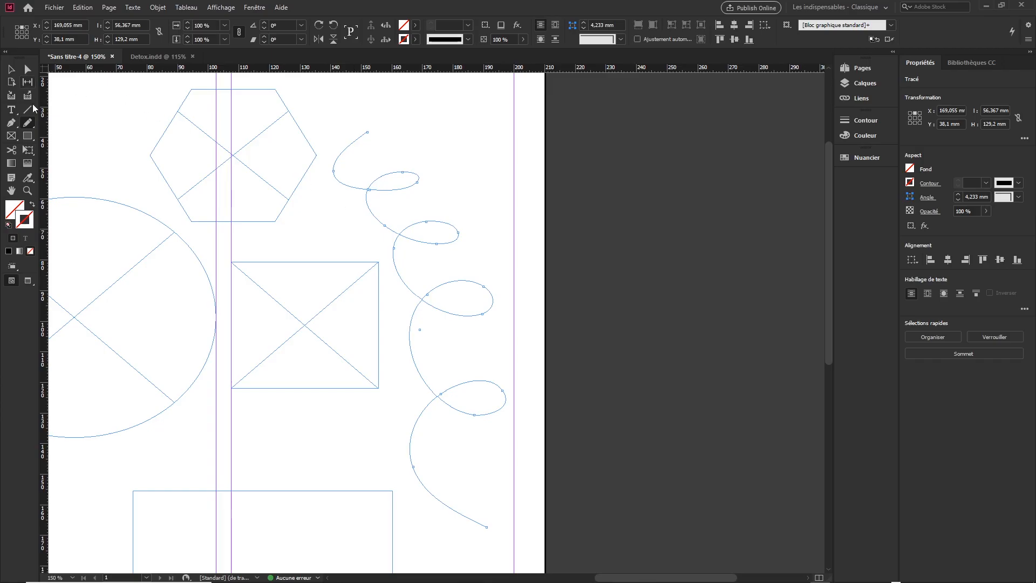
left_click(8, 226)
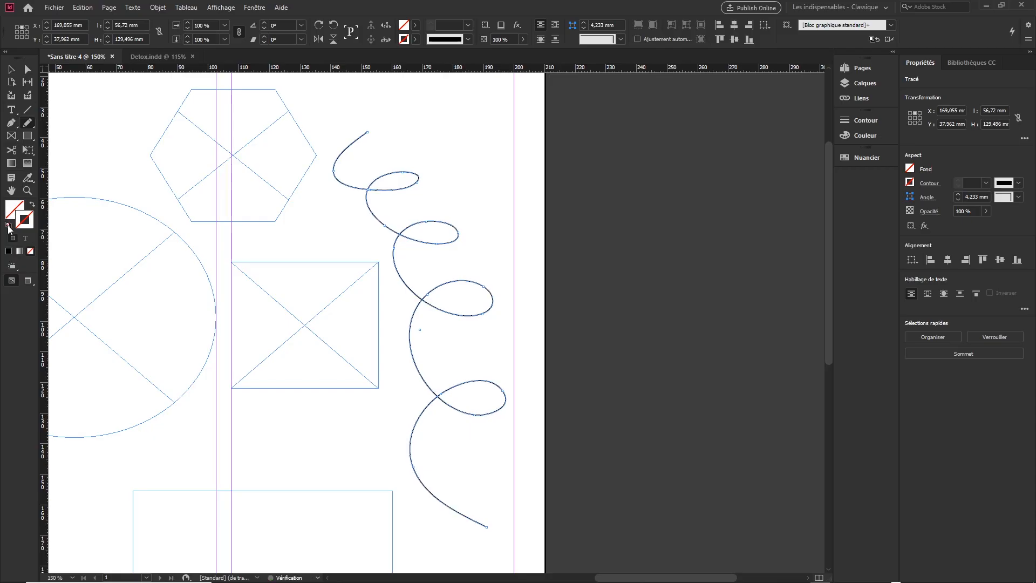
- Move the looping path up and slightly right, to about X 173.6 mm and Y 26 mm
left_click(11, 69)
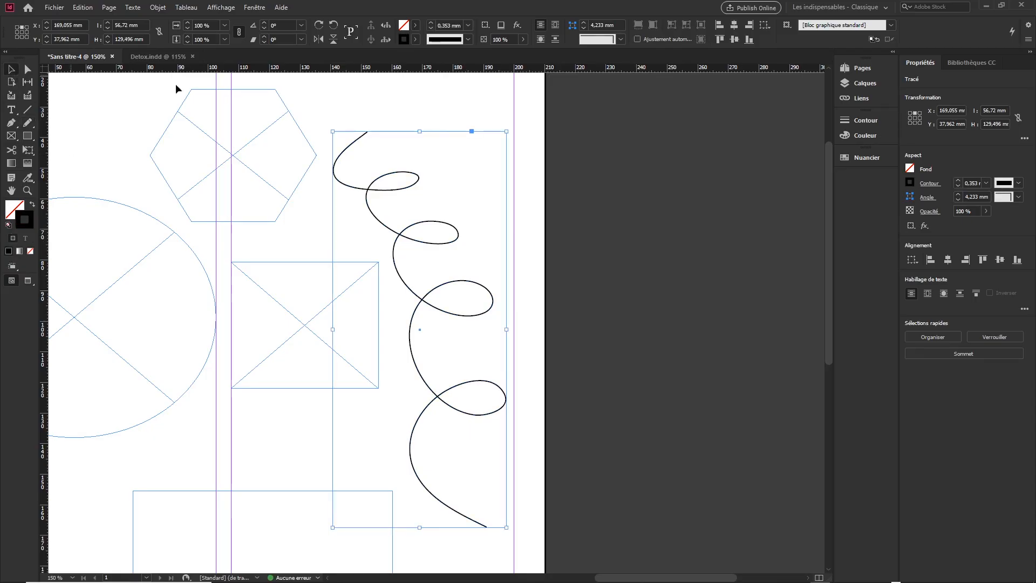
left_click(417, 105)
left_click_drag(413, 177, 428, 141)
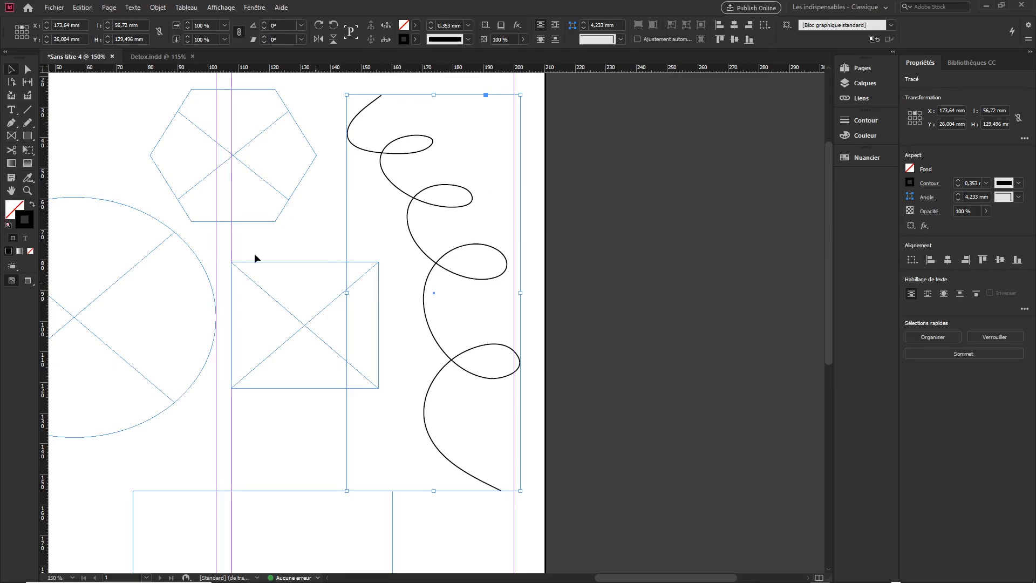
- Examine the tool variants grouped with the Pencil, Pen, Rectangle Frame and Rectangle tools
left_click(28, 124)
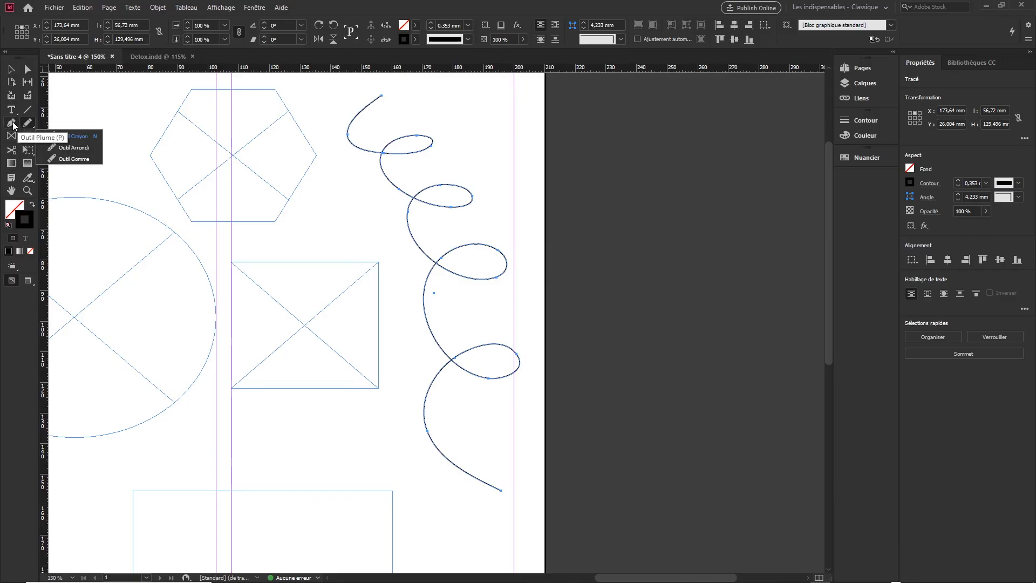
left_click(12, 124)
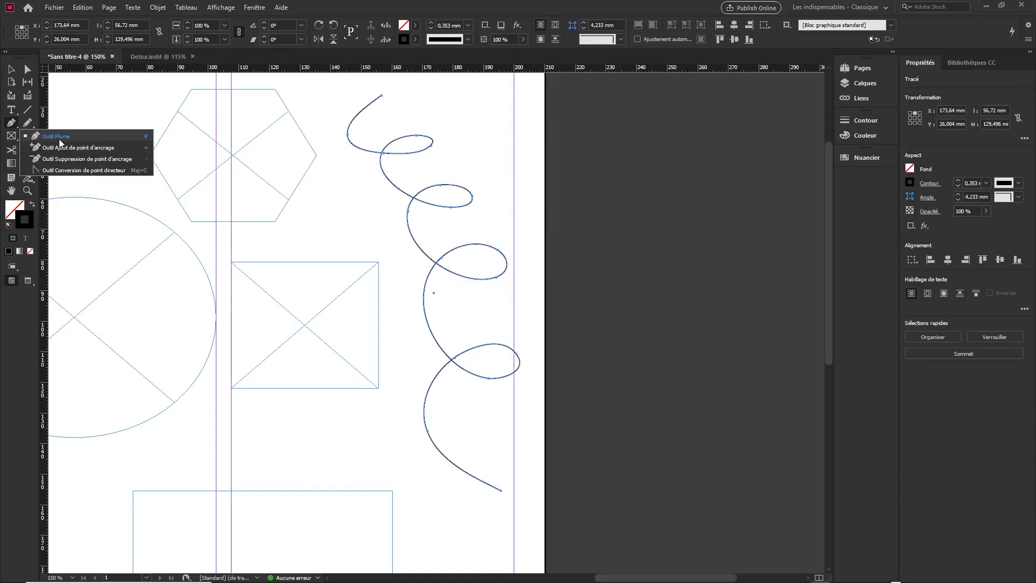
left_click(28, 122)
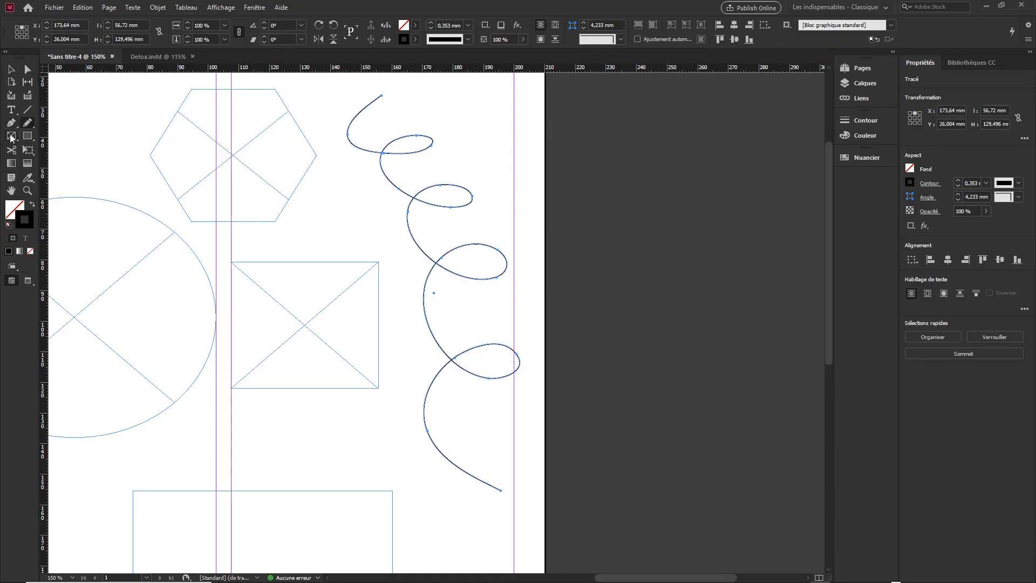
left_click(10, 135)
left_click(10, 135)
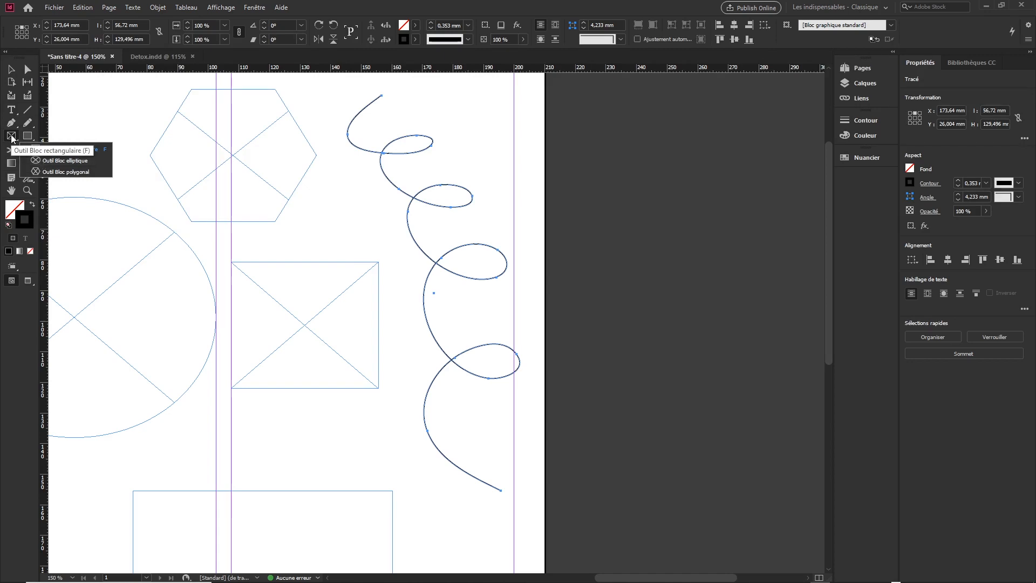
left_click(10, 136)
left_click(29, 139)
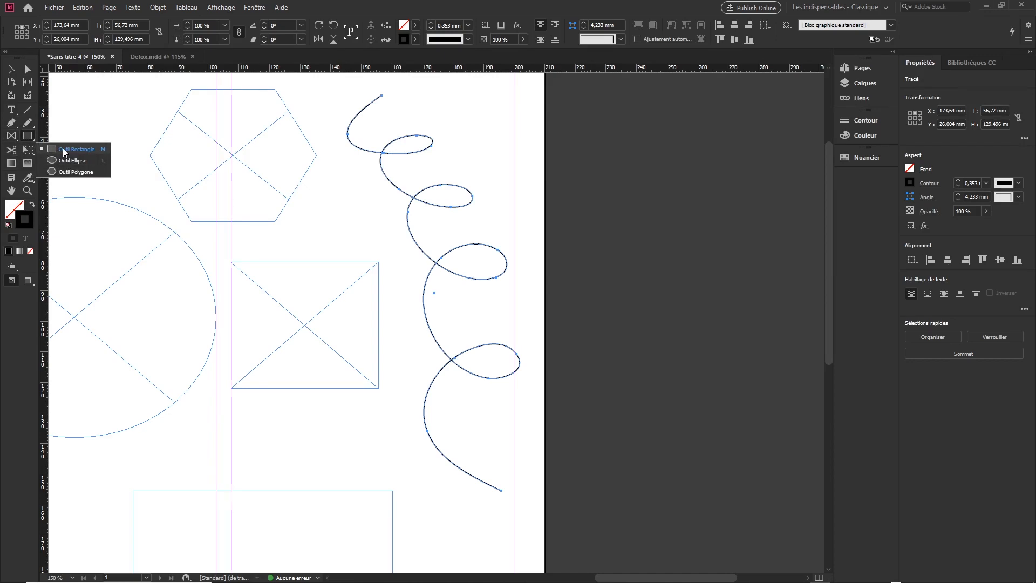
left_click(30, 124)
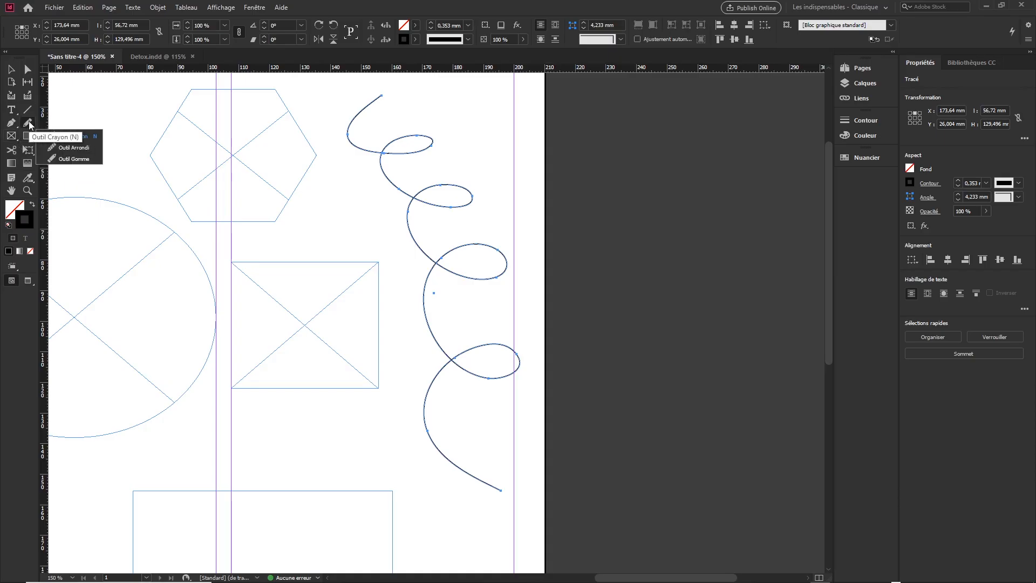
left_click(29, 121)
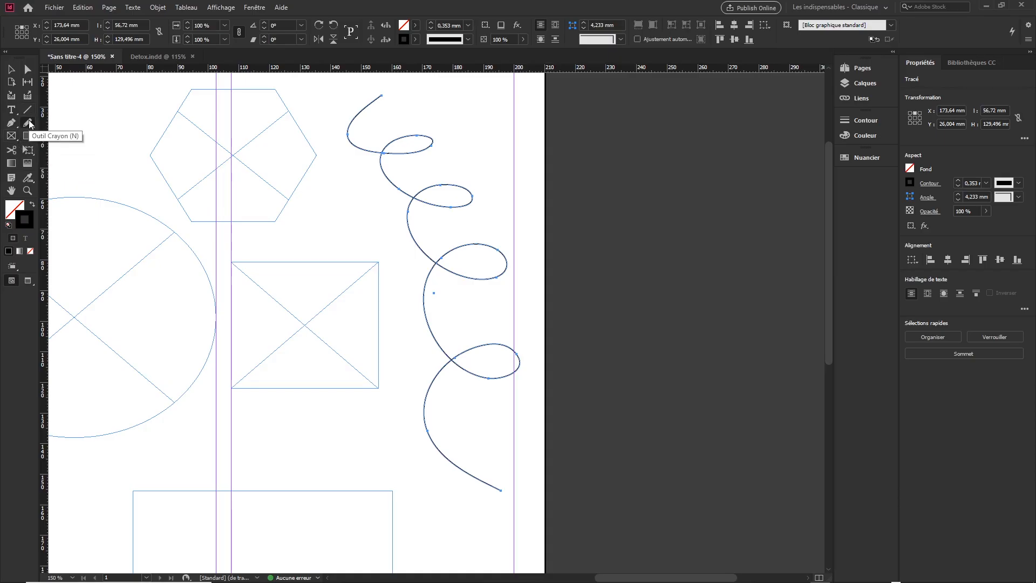